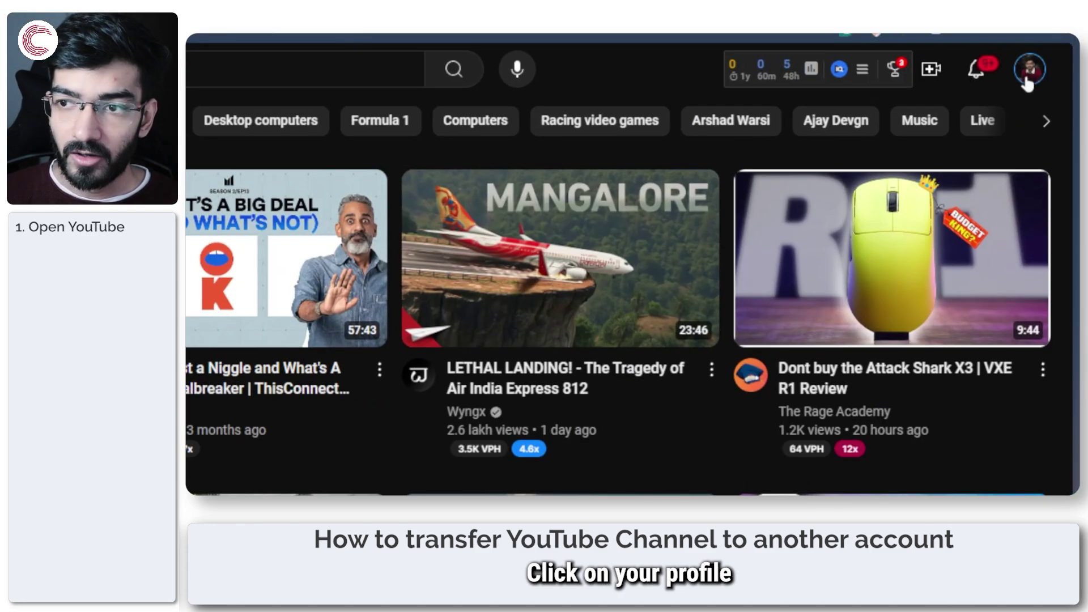
Step: Open the account menu from the profile avatar on the YouTube home page
click(1053, 43)
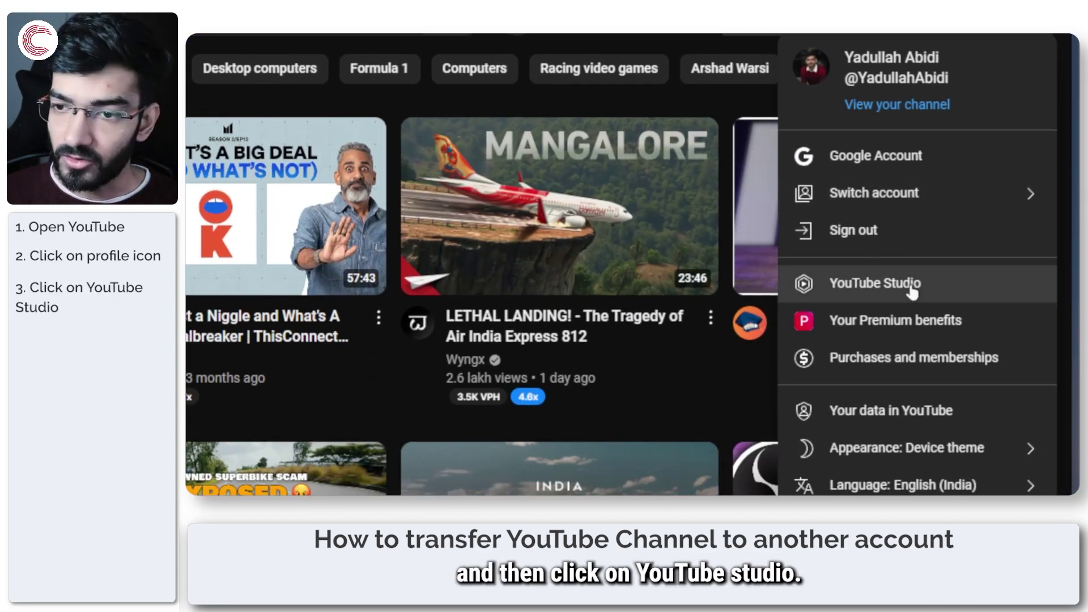
Step: Open YouTube Studio for this channel and bring up its Settings window
click(912, 289)
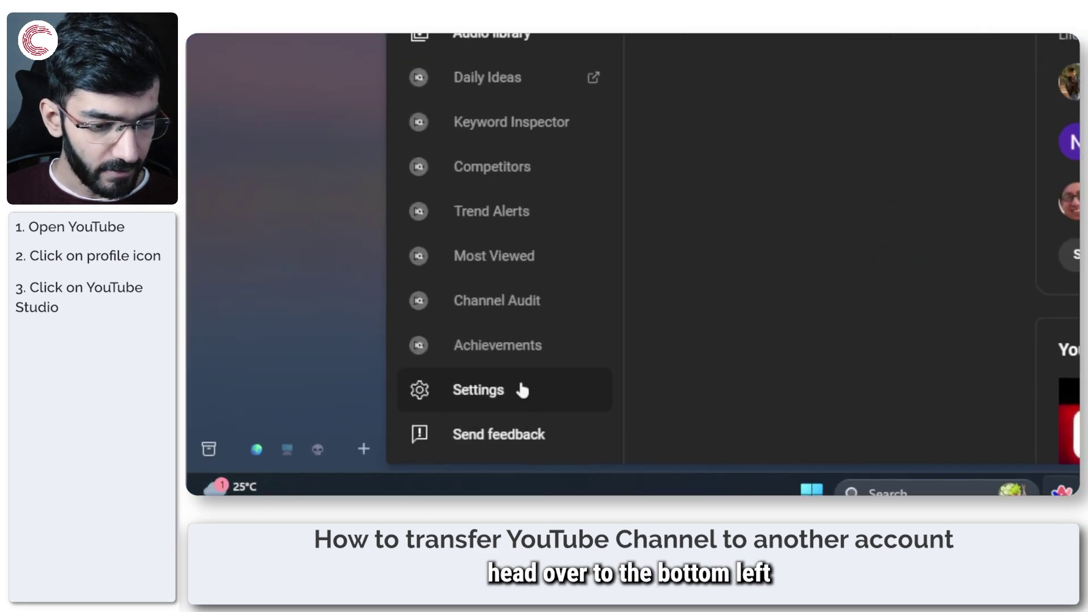
click(541, 381)
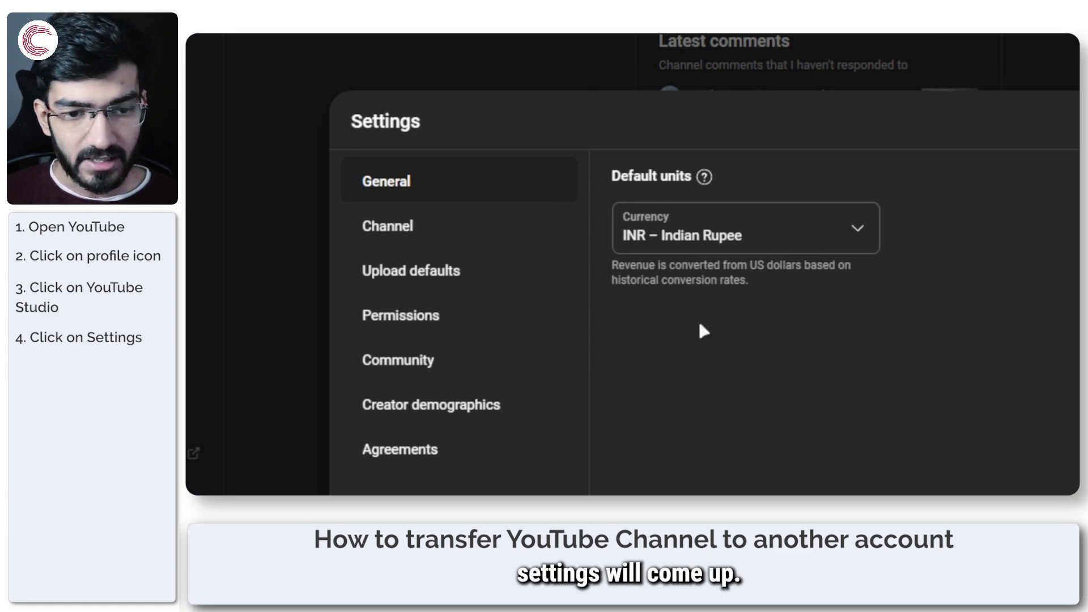
Step: Show the Channel section's Advanced settings in Studio Settings
click(447, 227)
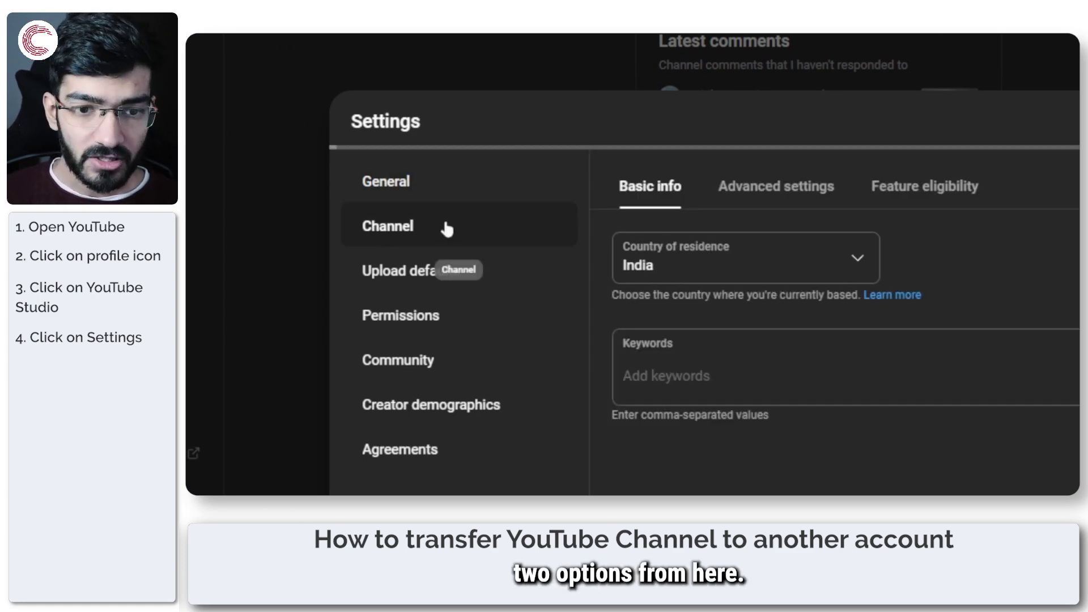
click(777, 186)
scroll(697, 340, down, 5)
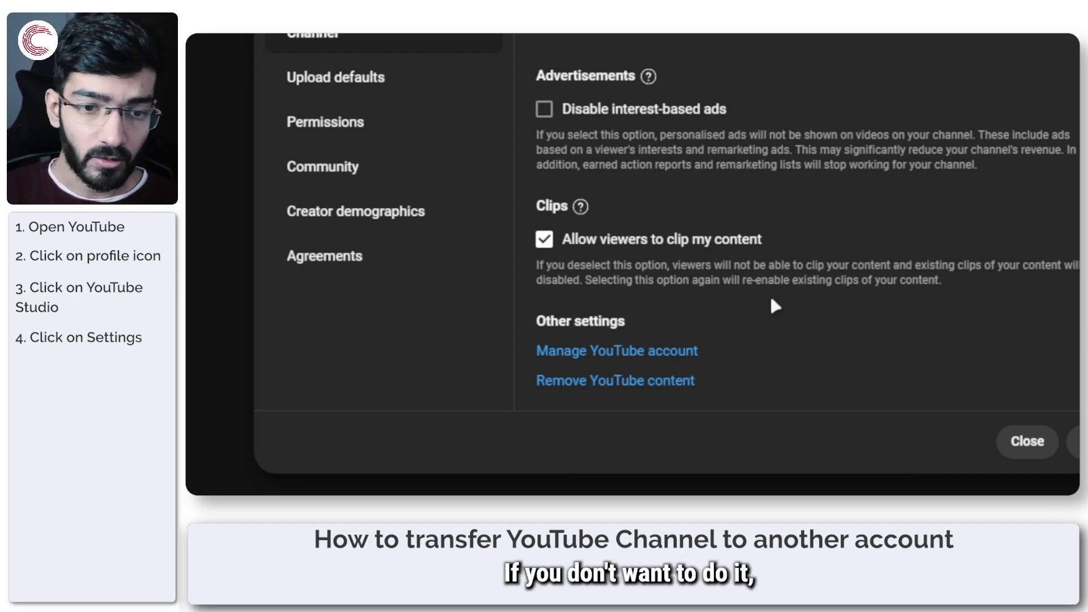
Step: Go to the Permissions section and start a new invite
click(366, 121)
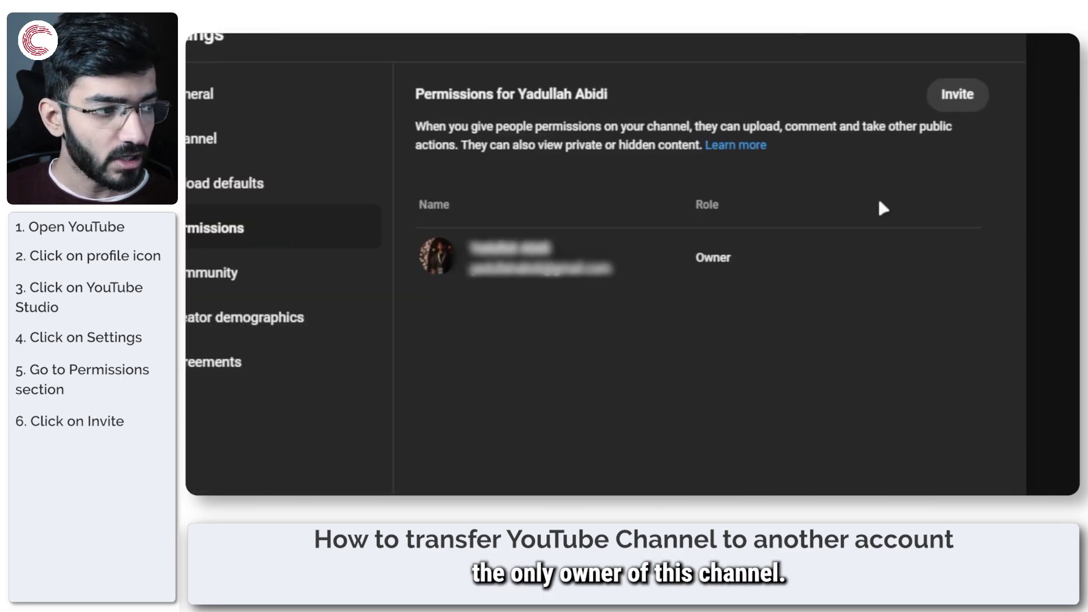
click(958, 94)
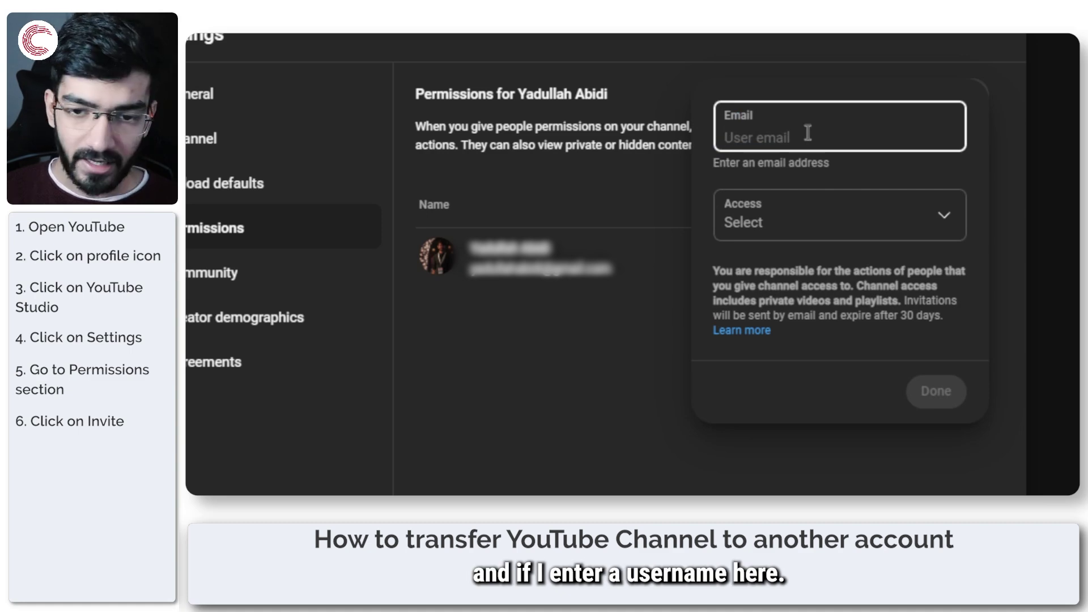
text(yadu)
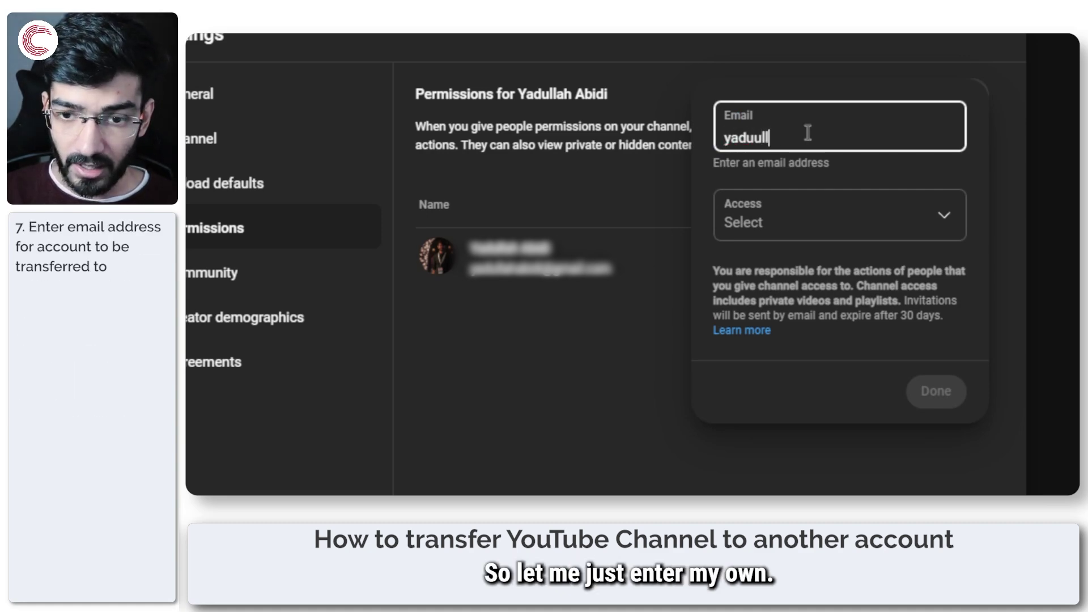
text(ll)
text(ah)
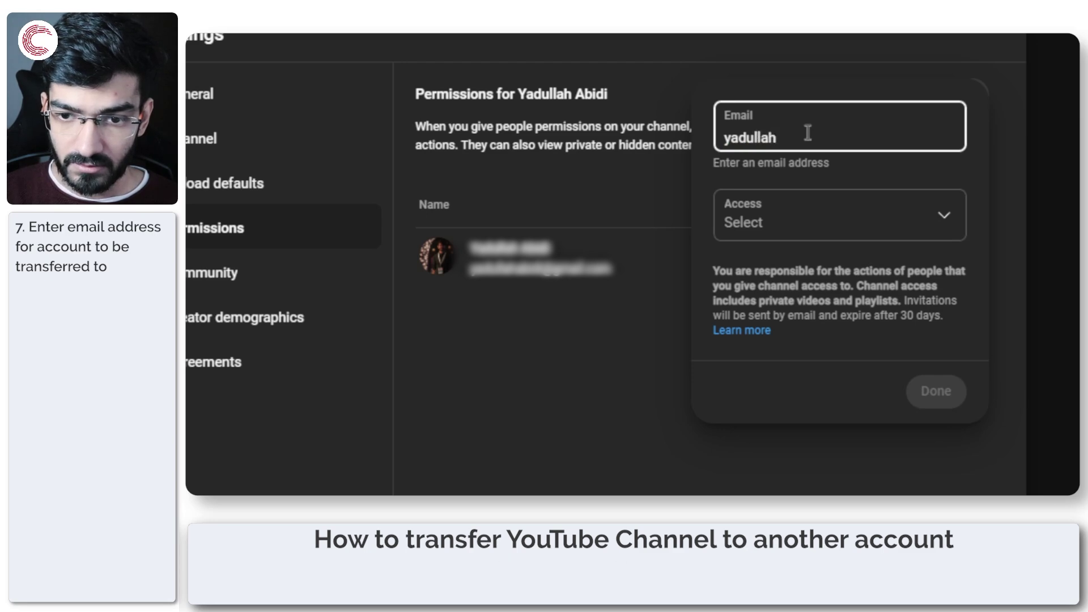
text(soe)
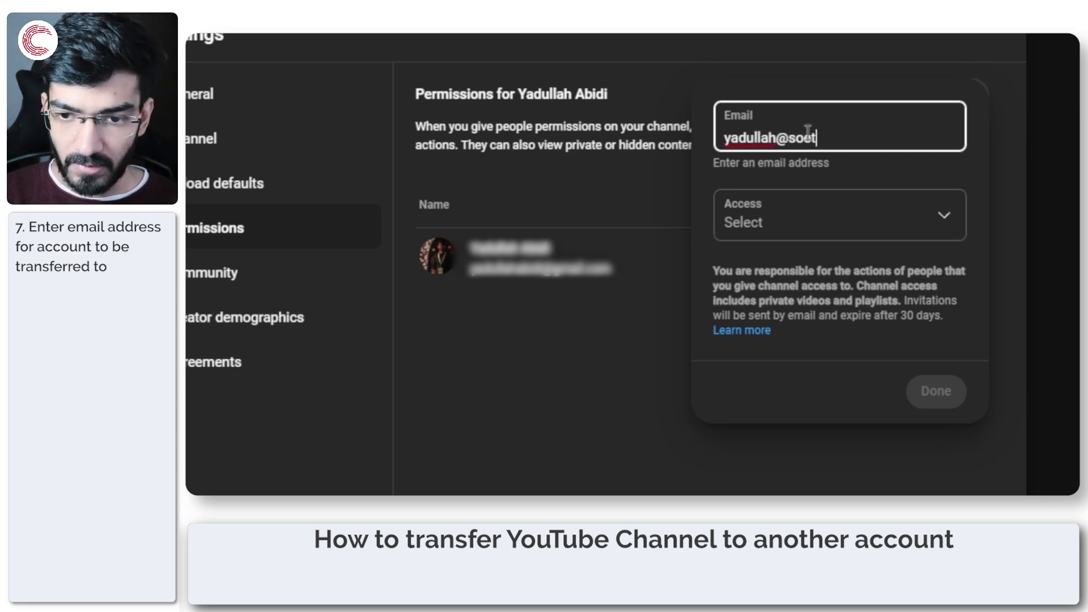
text(mething.in)
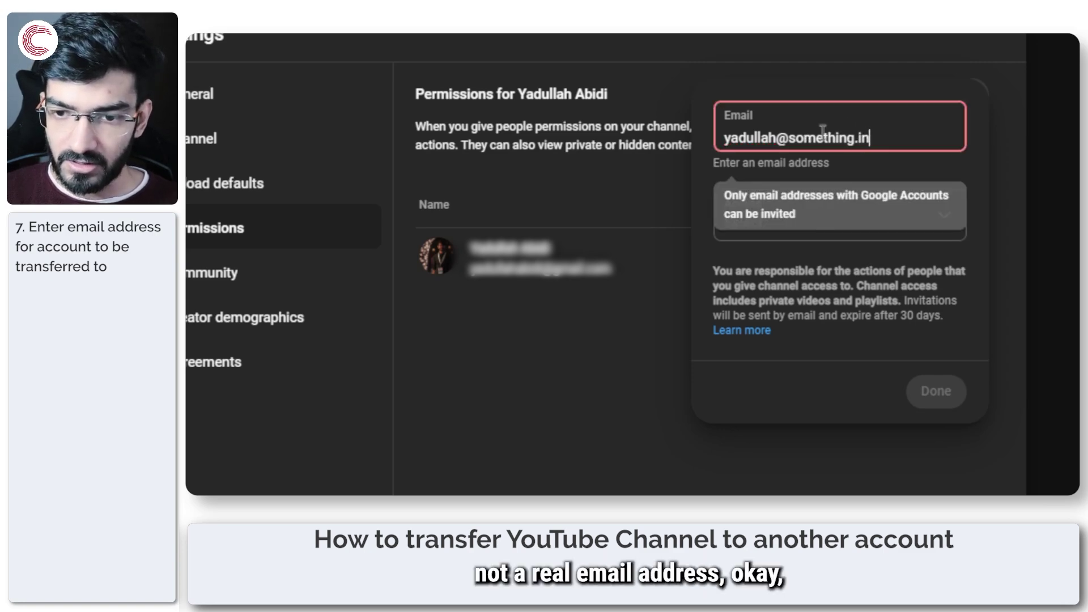
Step: Replace the rejected test addresses in the Email field with the pasted Gmail address
double_click(822, 138)
text(goo)
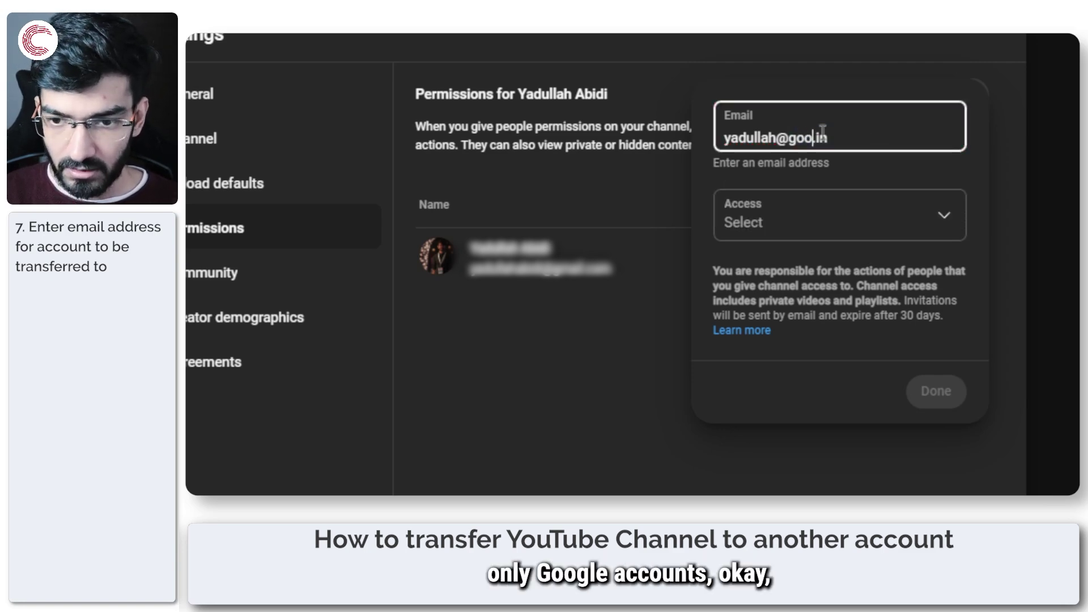
text(gle)
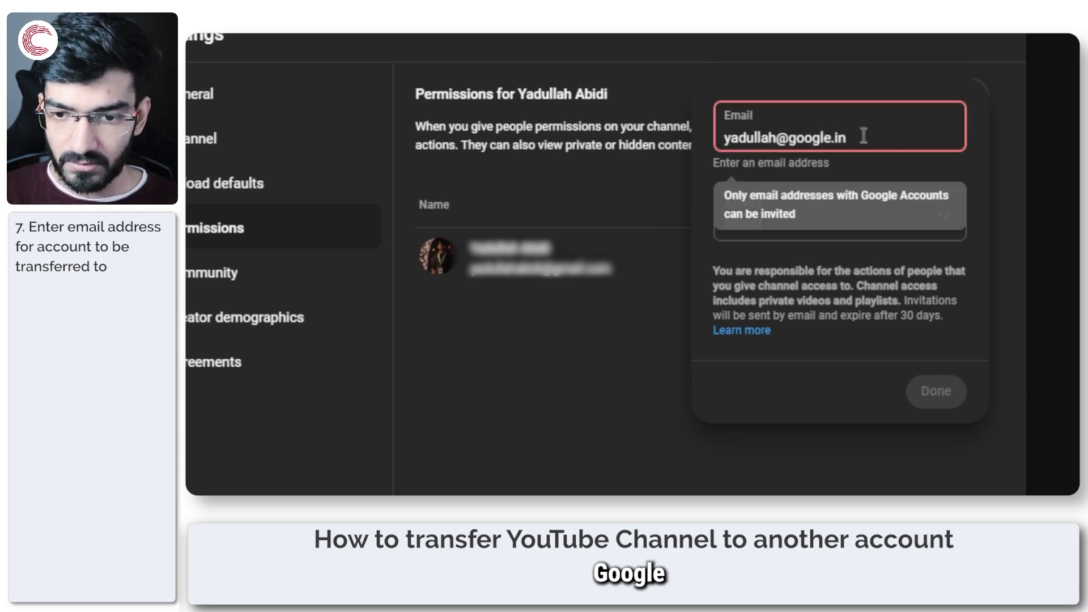
key(BackSpace)
key(BackSpace)
text(com)
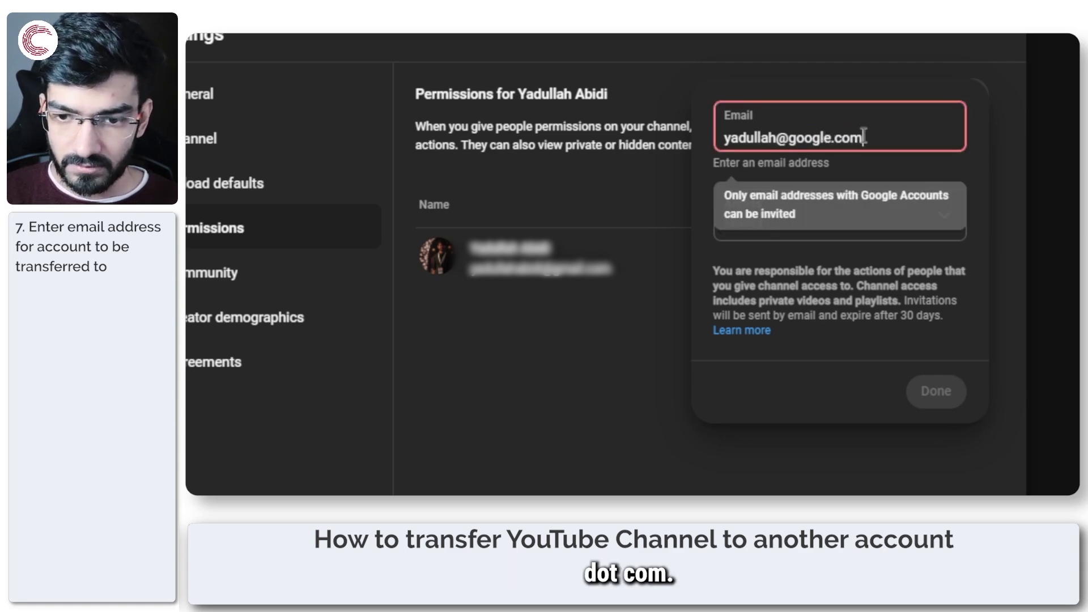
key(ctrl+a)
text(arun)
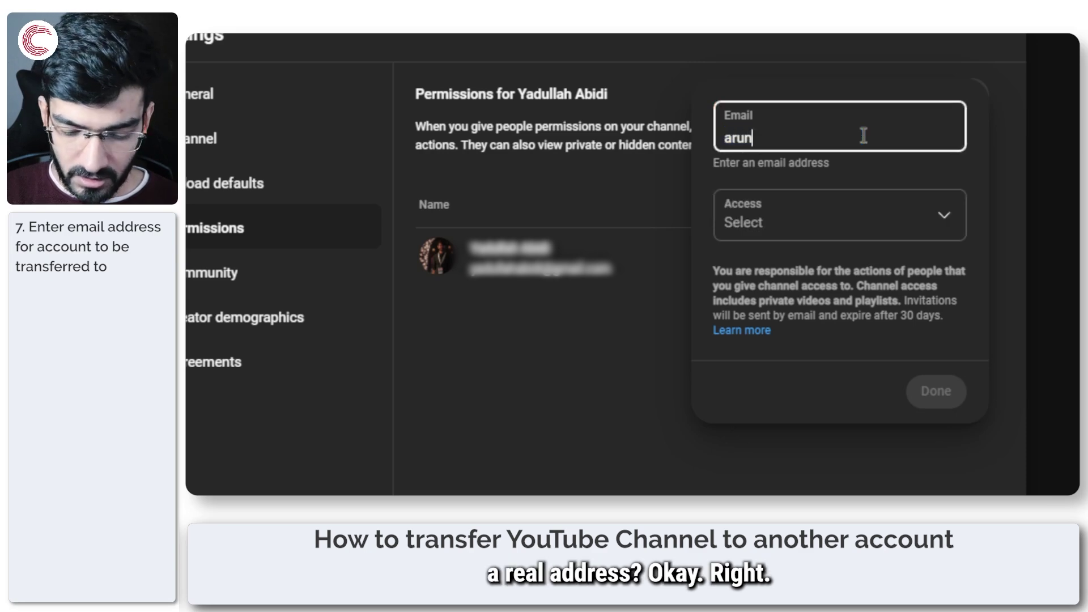
key(ctrl+a)
key(BackSpace)
key(ctrl+v)
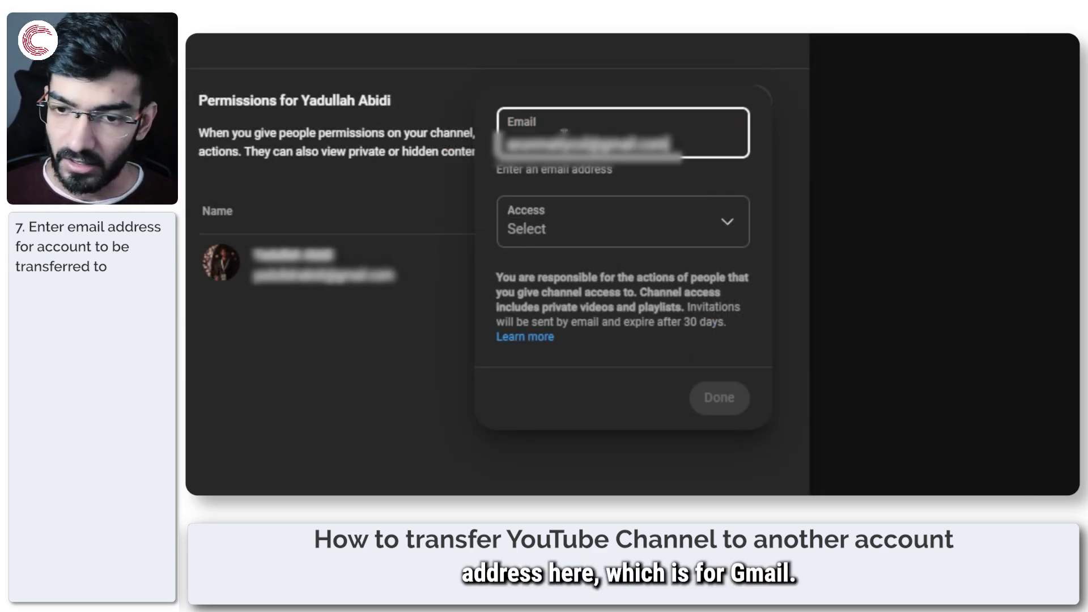
Step: Choose Manager as the invitee's access role
click(601, 232)
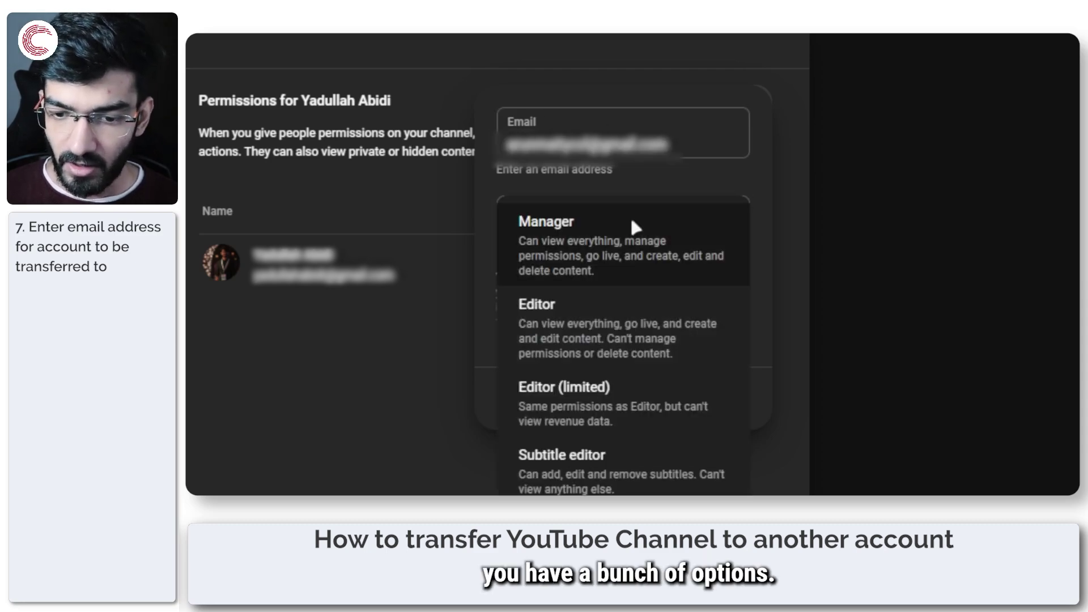
scroll(628, 270, down, 3)
scroll(638, 224, up, 3)
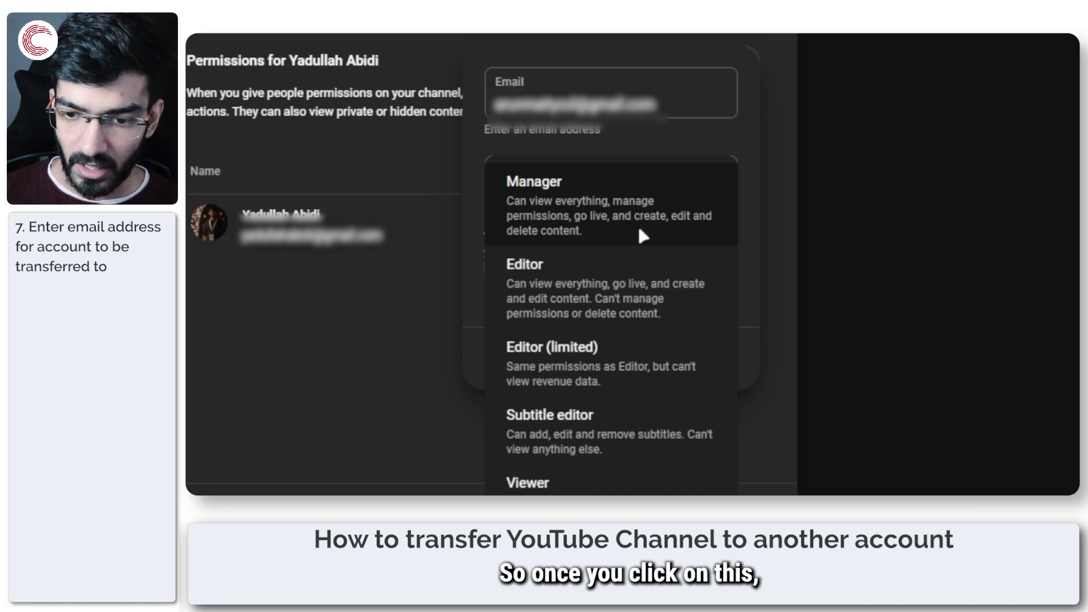
click(639, 225)
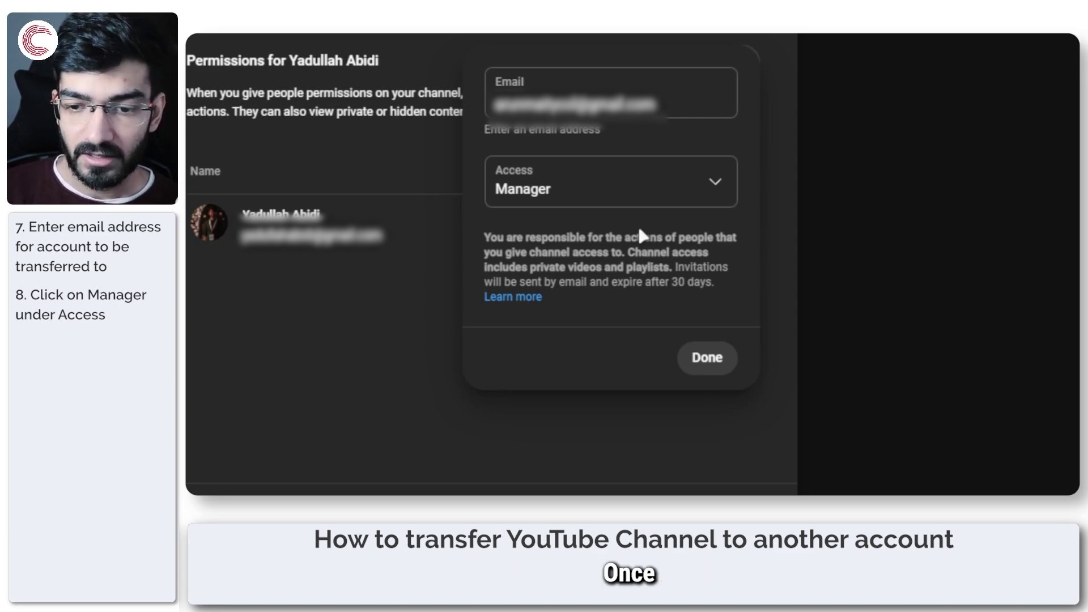
click(635, 102)
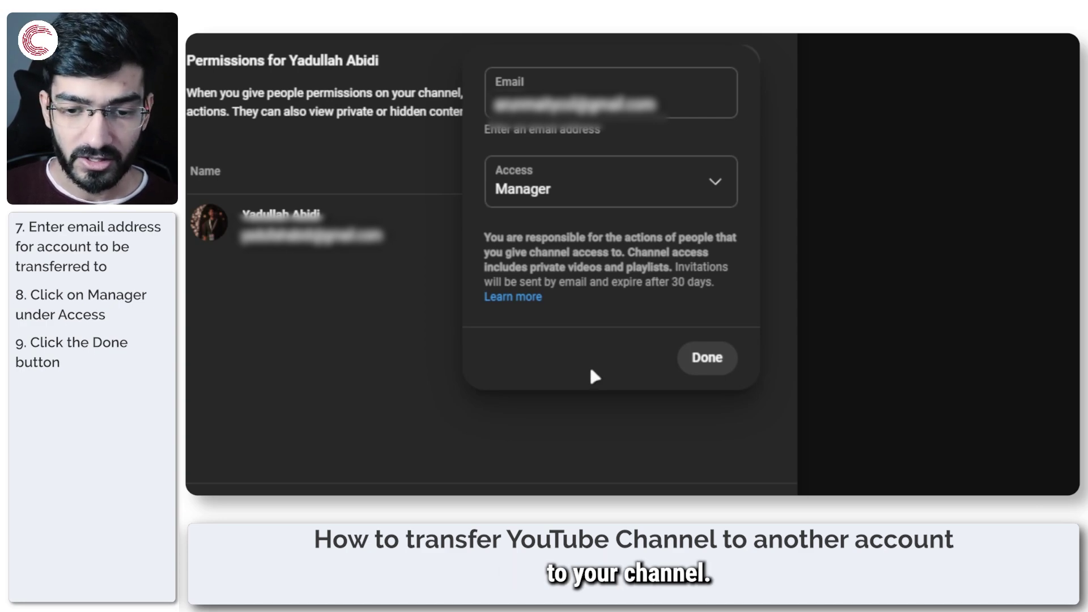
Step: Send the Manager invitation, return to Channel advanced settings and open YouTube account settings
click(533, 452)
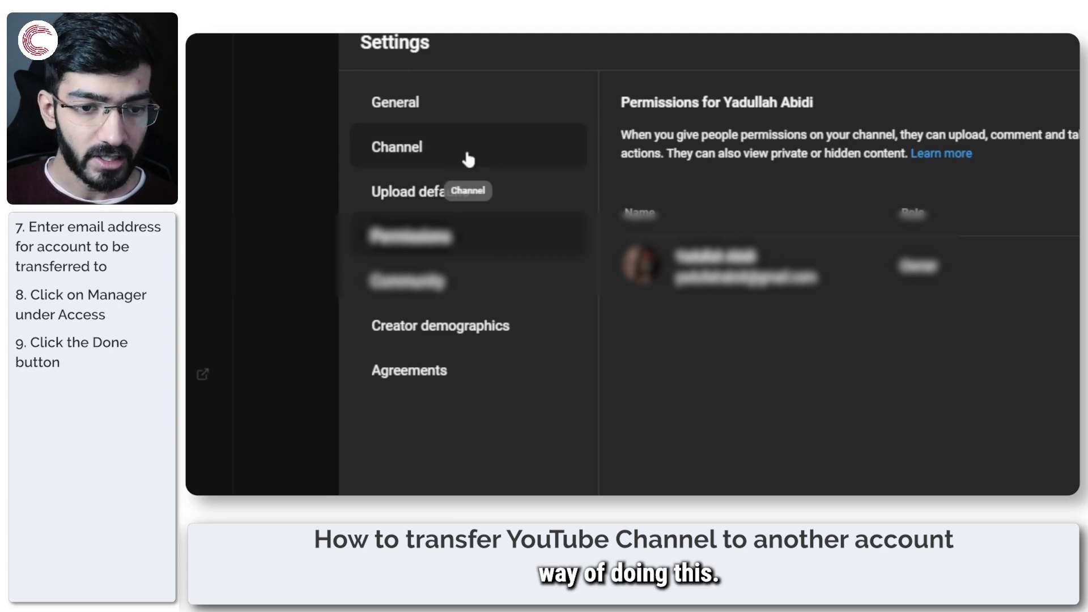
click(465, 154)
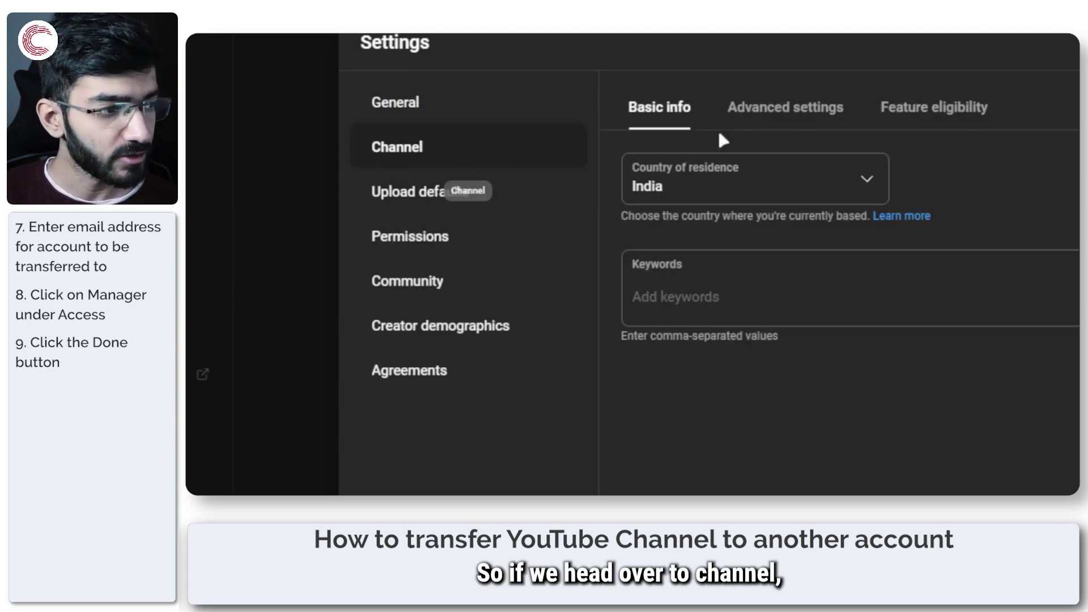
click(791, 108)
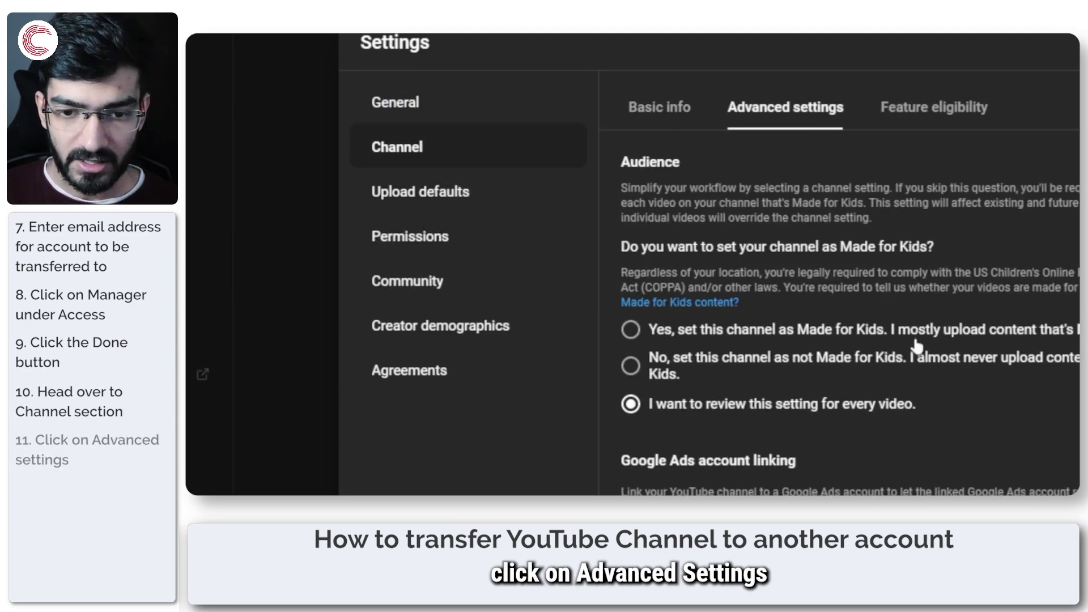
scroll(916, 344, down, 5)
scroll(912, 334, down, 5)
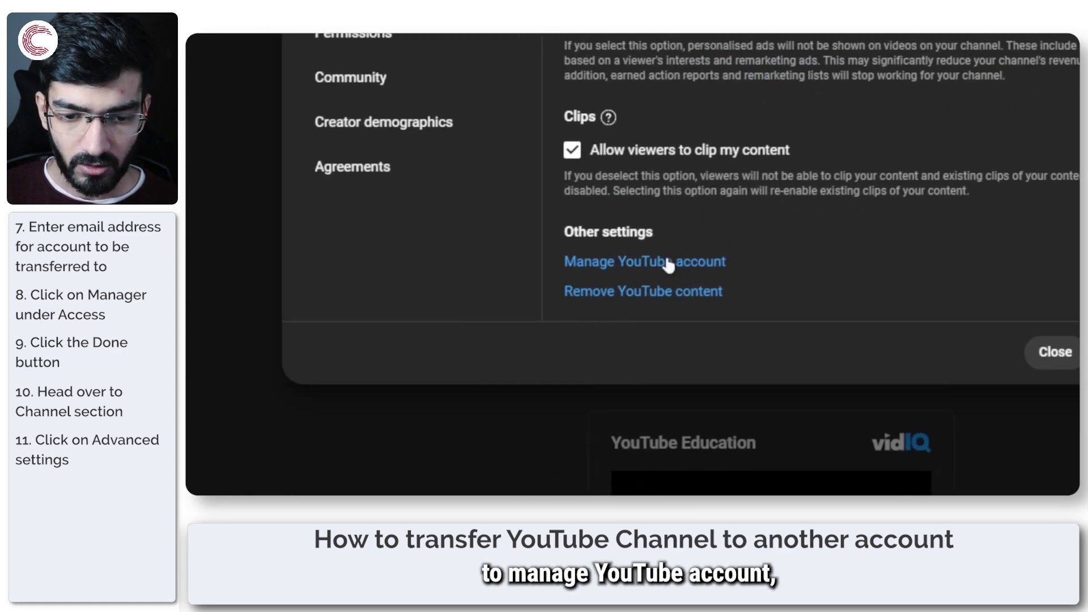
click(669, 265)
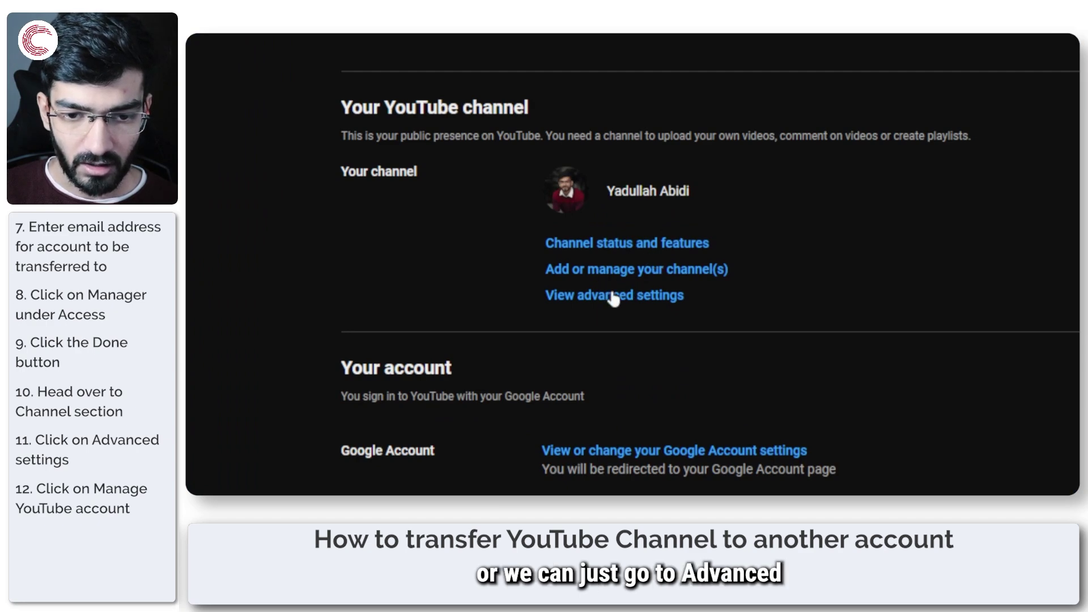
Step: Open the YouTube account's advanced settings with user and channel IDs
click(611, 295)
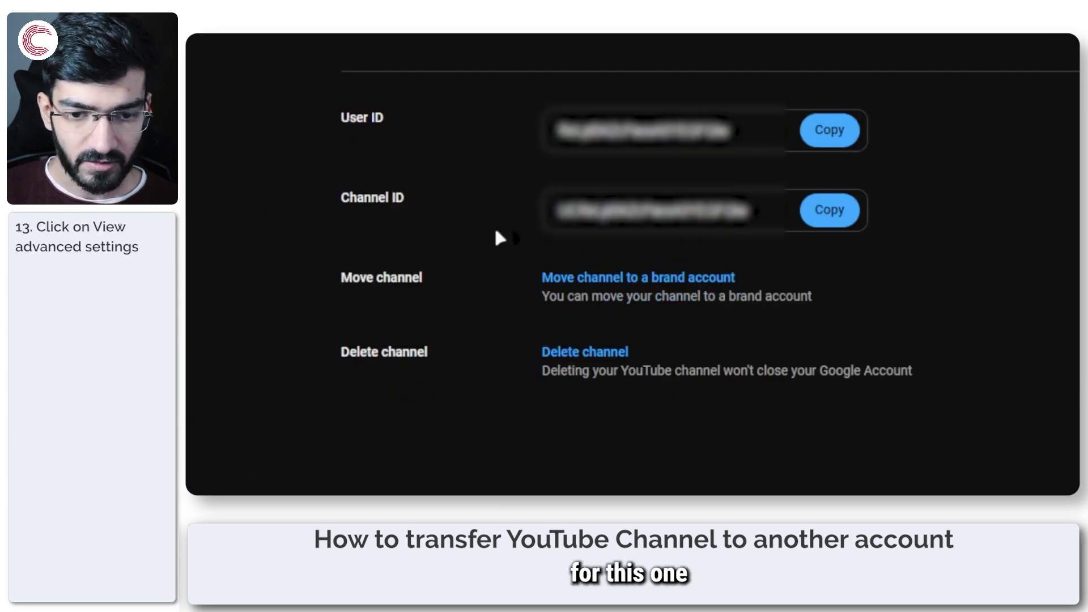
Step: Choose the option to move the channel to a brand account
click(648, 280)
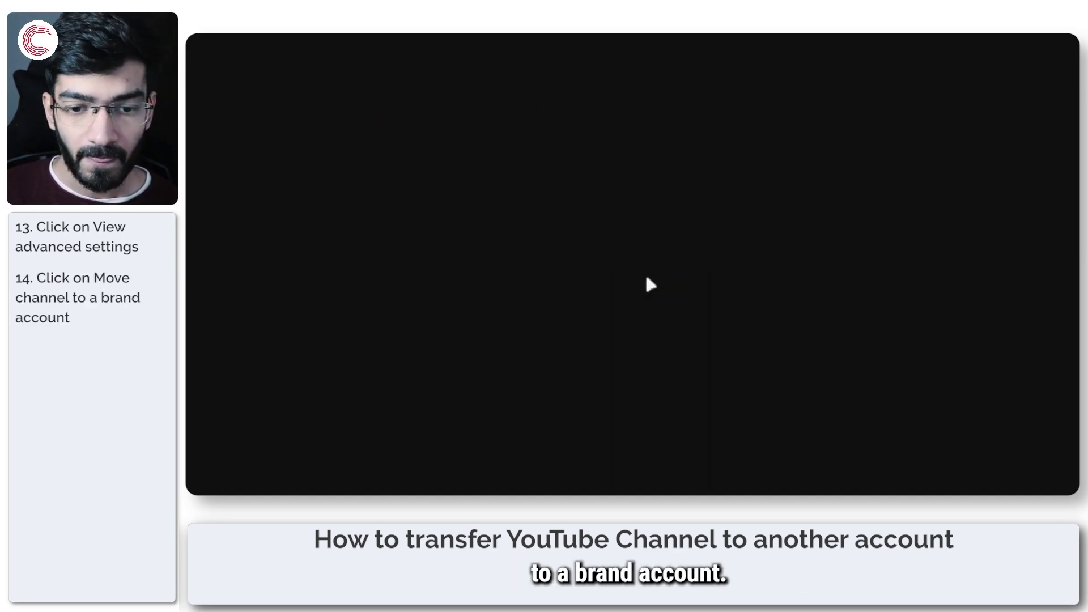